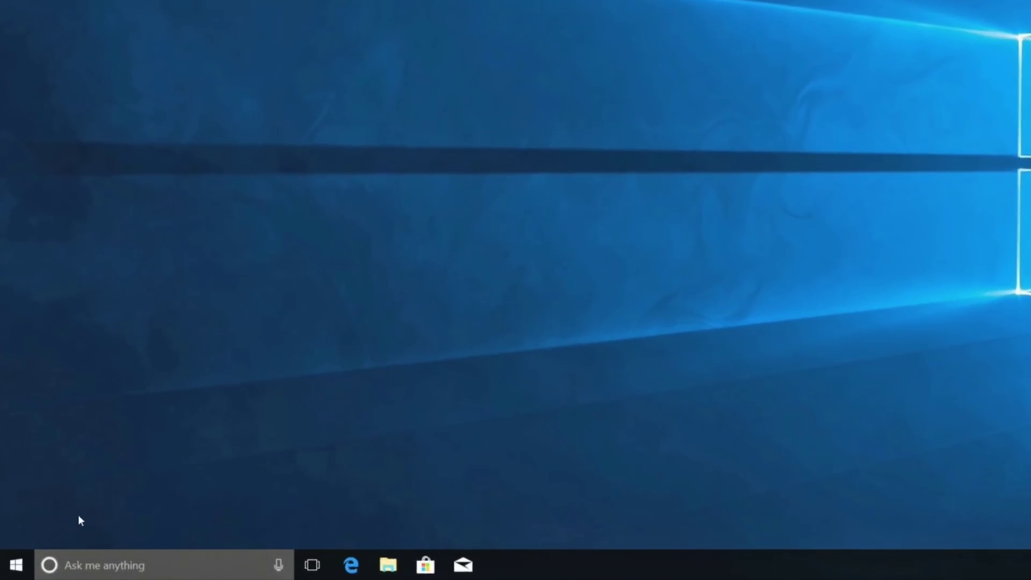
Open Settings' Bluetooth & other devices page and its Add a device dialog.
{"action": "left_click", "coordinate": [10, 569]}
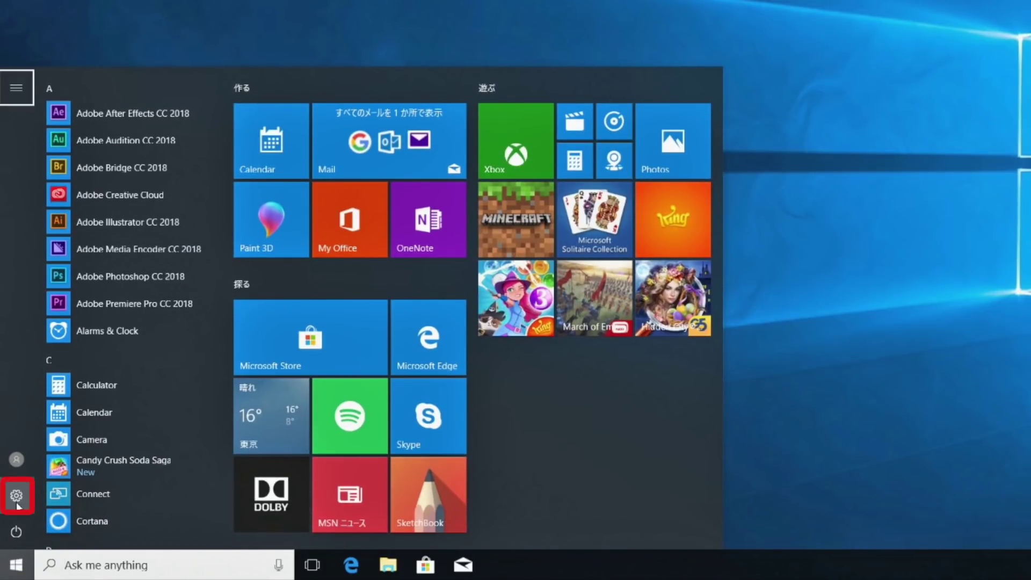
{"action": "left_click", "coordinate": [16, 496]}
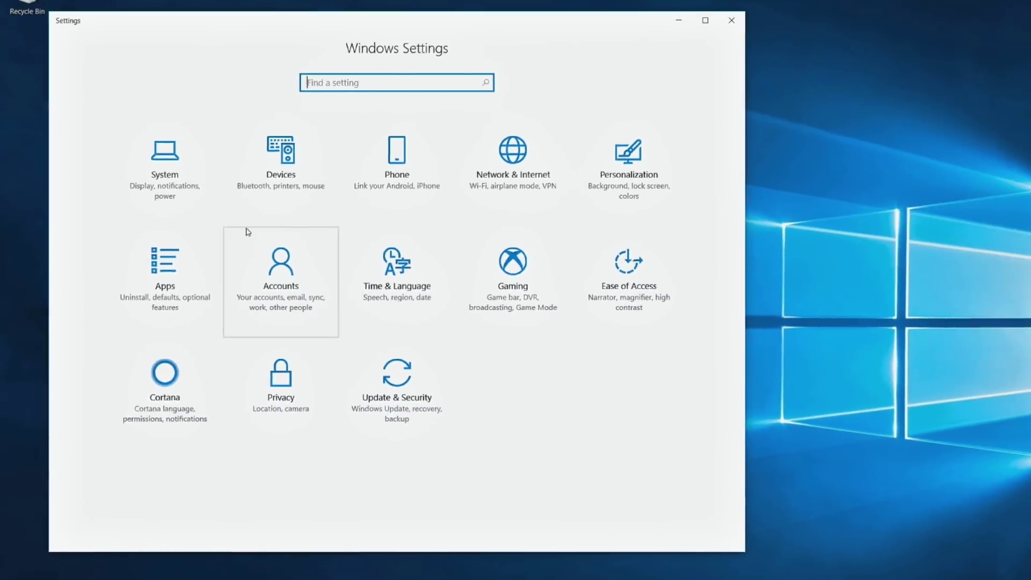
{"action": "left_click", "coordinate": [274, 187]}
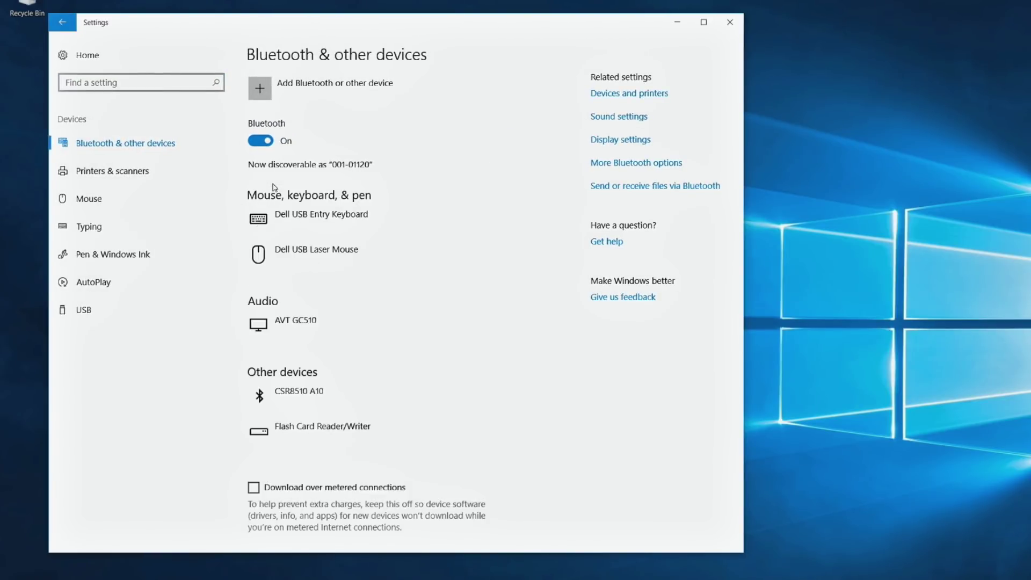
{"action": "left_click", "coordinate": [278, 96]}
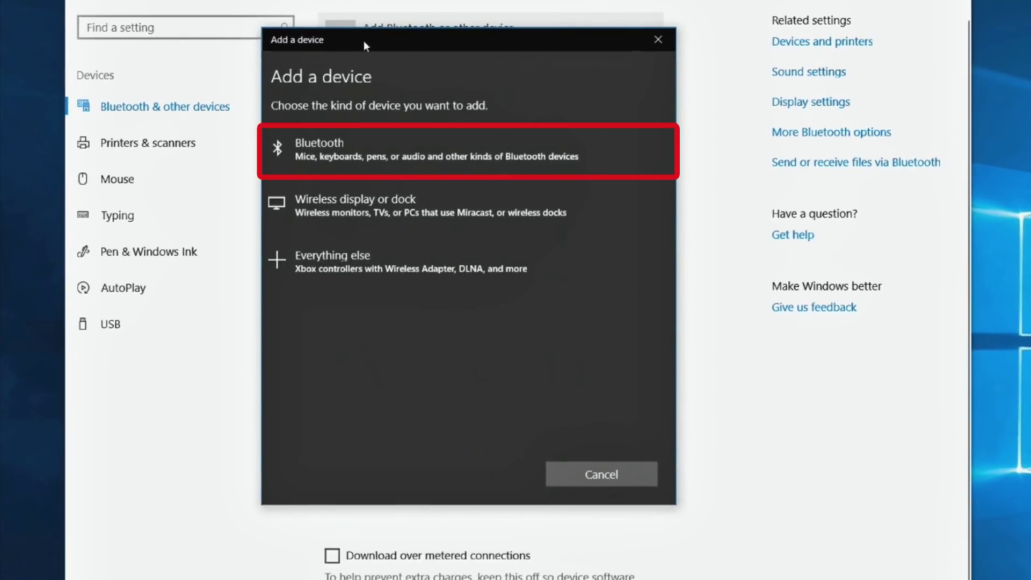
Pair the Intuos BT S tablet over Bluetooth and dismiss the pairing confirmation.
{"action": "left_click", "coordinate": [399, 151]}
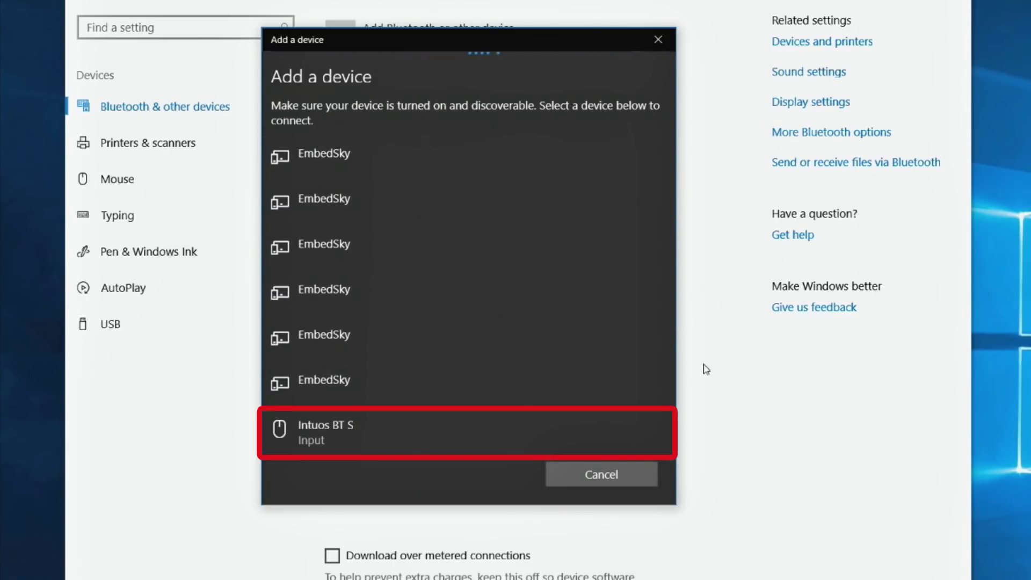
{"action": "left_click", "coordinate": [636, 434]}
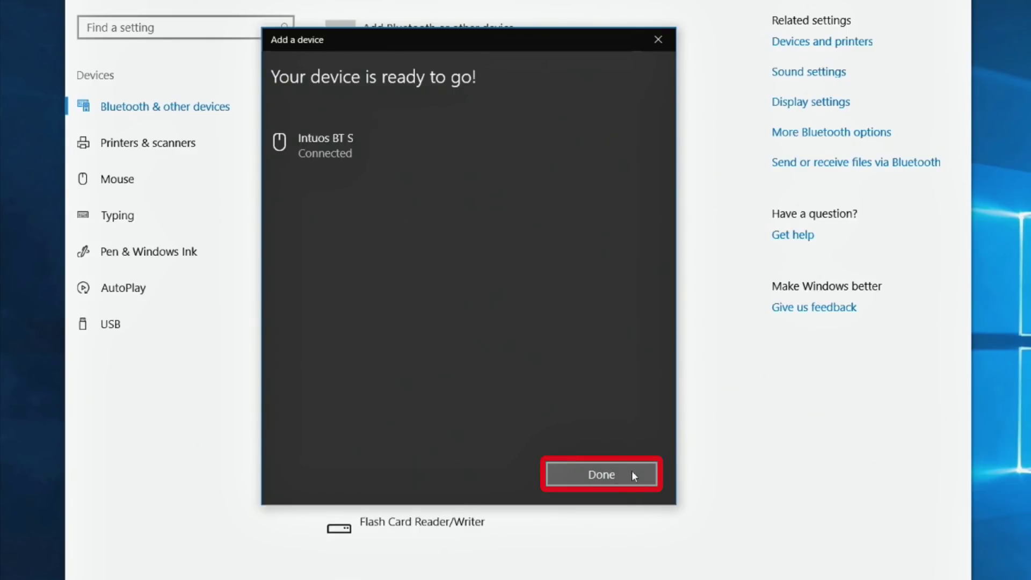
{"action": "left_click", "coordinate": [631, 474]}
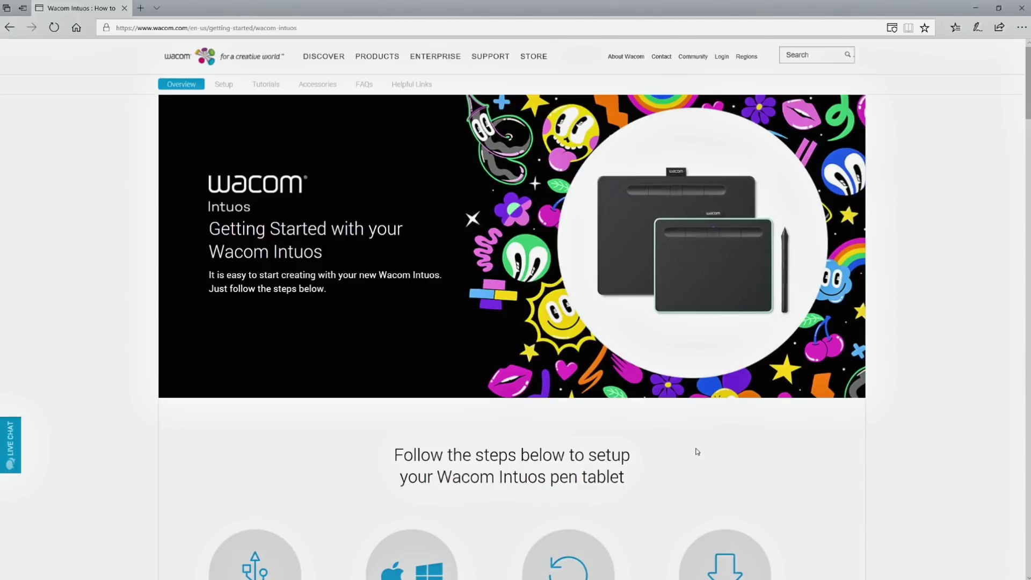
{"action": "scroll", "coordinate": [696, 452], "scroll_direction": "down", "scroll_amount": 1}
{"action": "scroll", "coordinate": [697, 451], "scroll_direction": "down", "scroll_amount": 1}
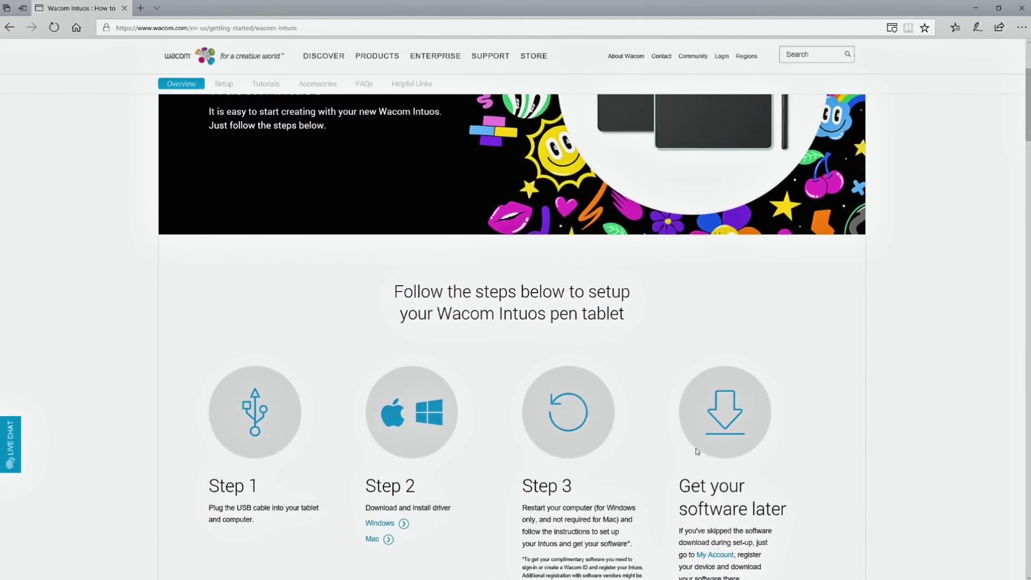
{"action": "scroll", "coordinate": [696, 451], "scroll_direction": "down", "scroll_amount": 1}
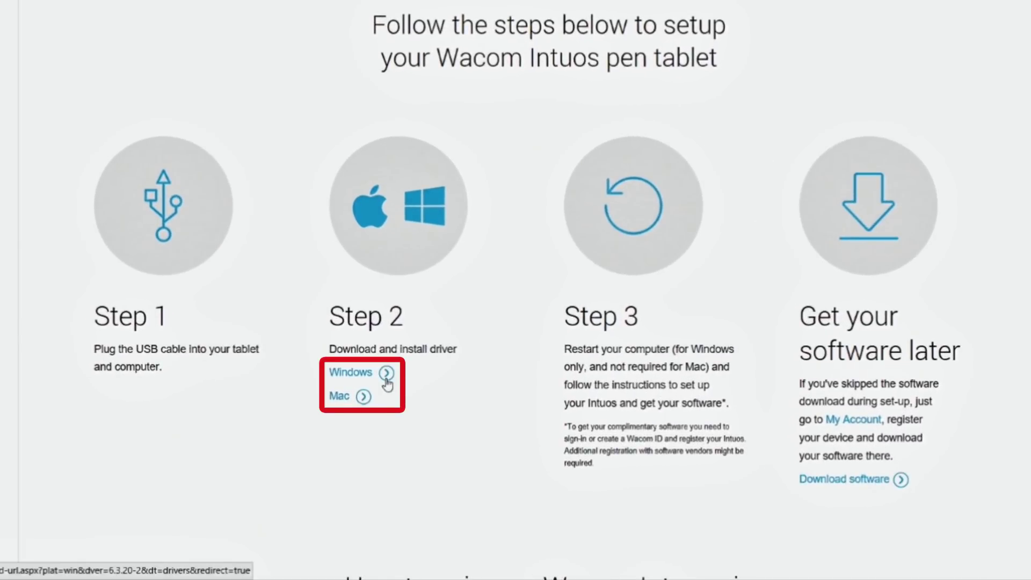
Download and save the Windows driver WacomTablet_6.3.28-3.exe, then launch it from Downloads.
{"action": "left_click", "coordinate": [386, 382]}
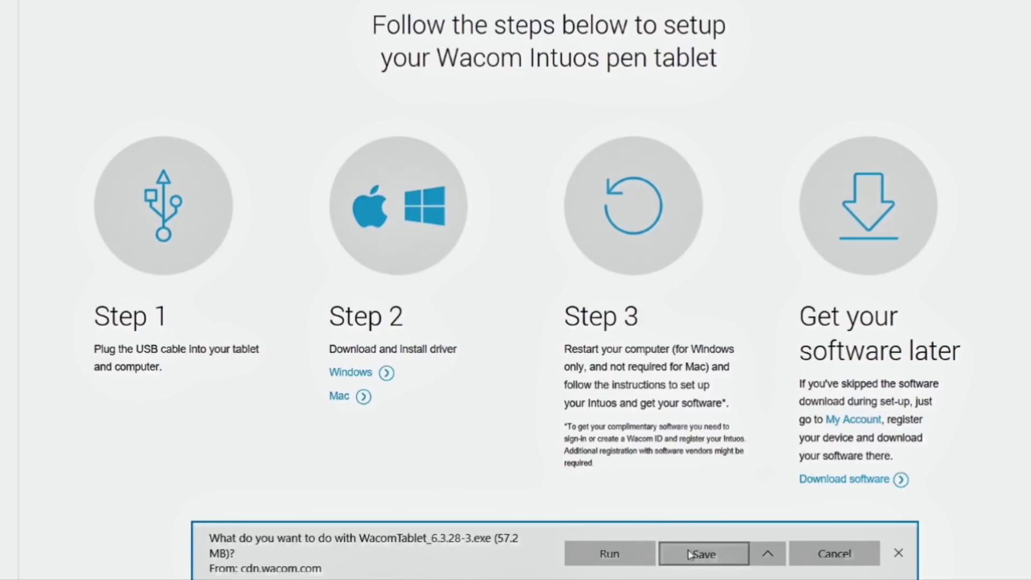
{"action": "left_click", "coordinate": [693, 554]}
{"action": "left_click", "coordinate": [713, 562]}
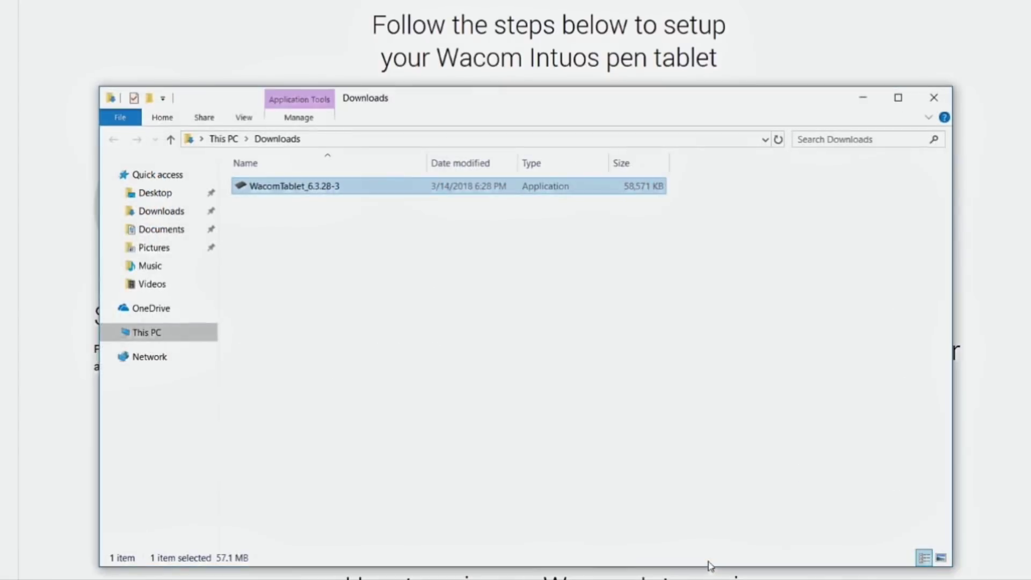
{"action": "double_click", "coordinate": [352, 194]}
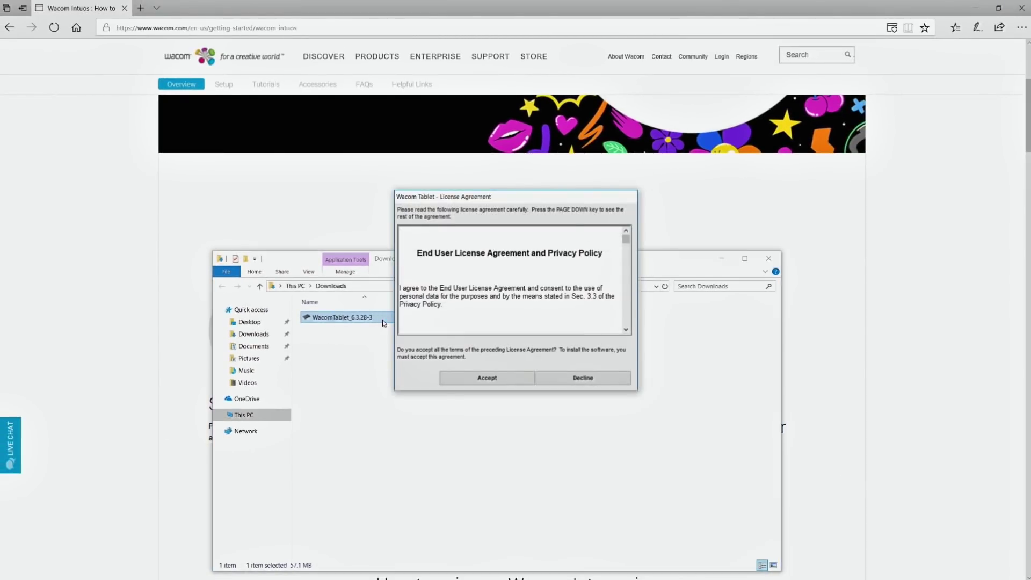
{"action": "scroll", "coordinate": [509, 312], "scroll_direction": "down", "scroll_amount": 10}
{"action": "scroll", "coordinate": [509, 312], "scroll_direction": "down", "scroll_amount": 10}
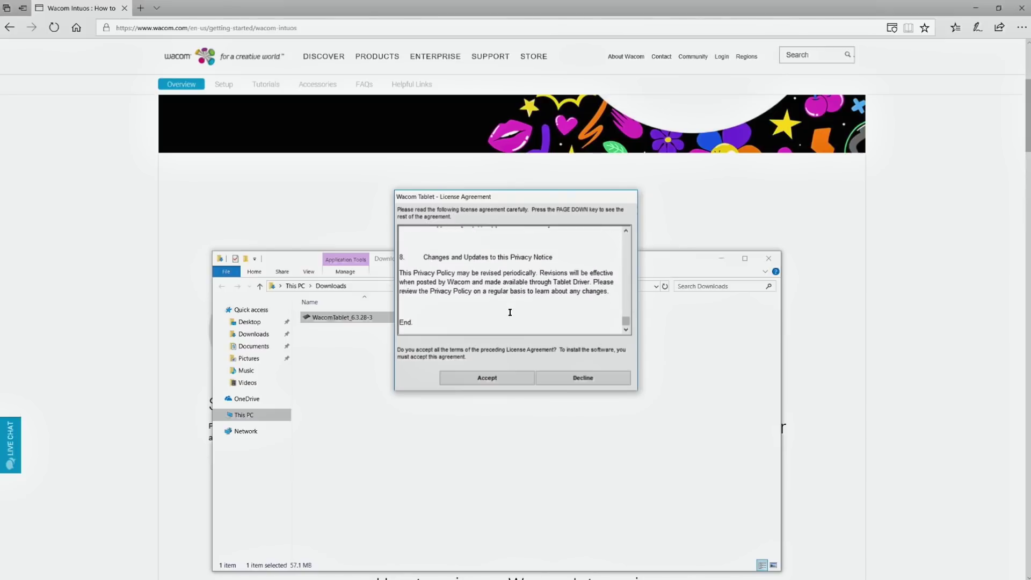
Accept the Wacom Tablet license, install the driver, and restart the computer.
{"action": "left_click", "coordinate": [508, 377]}
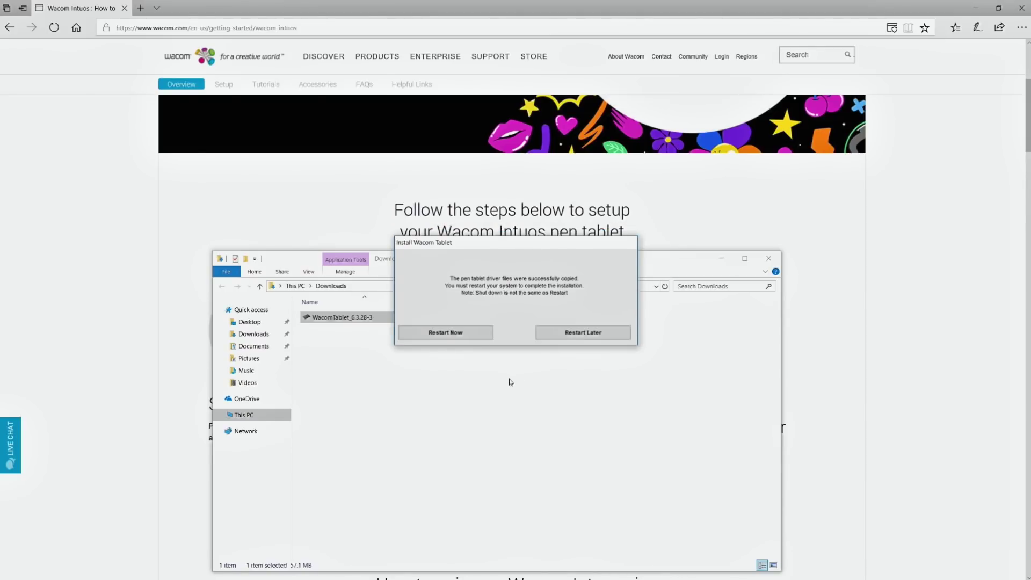
{"action": "left_click", "coordinate": [471, 335]}
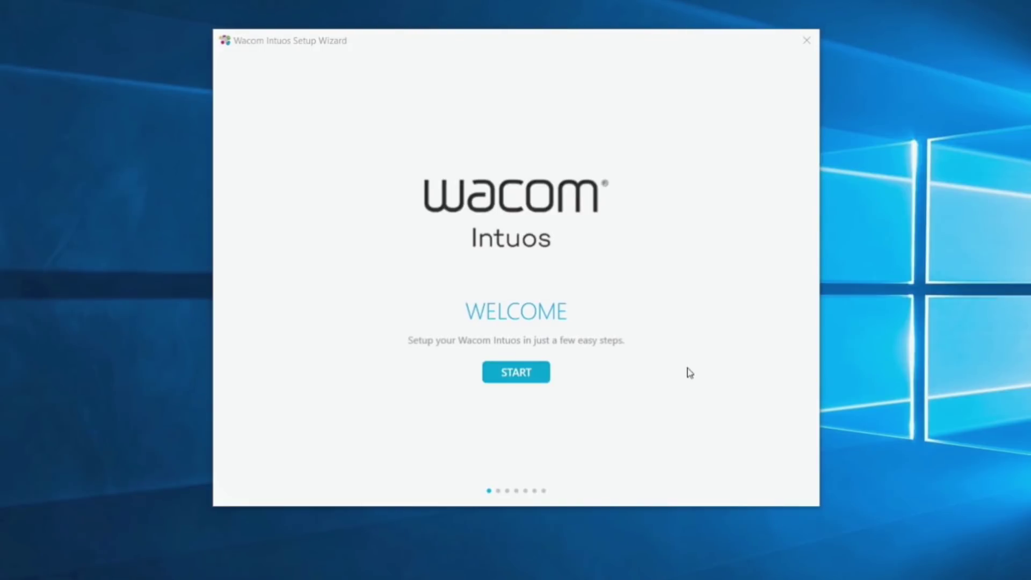
Step through the ExpressKeys, Pen Hover and Pen Mapping pages, then choose Register.
{"action": "left_click", "coordinate": [538, 372]}
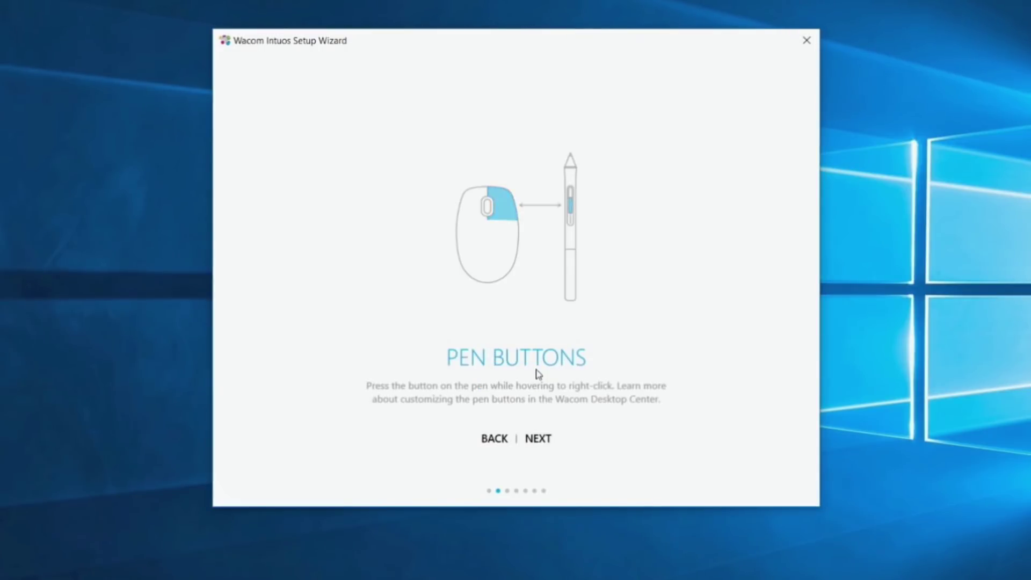
{"action": "left_click", "coordinate": [538, 439]}
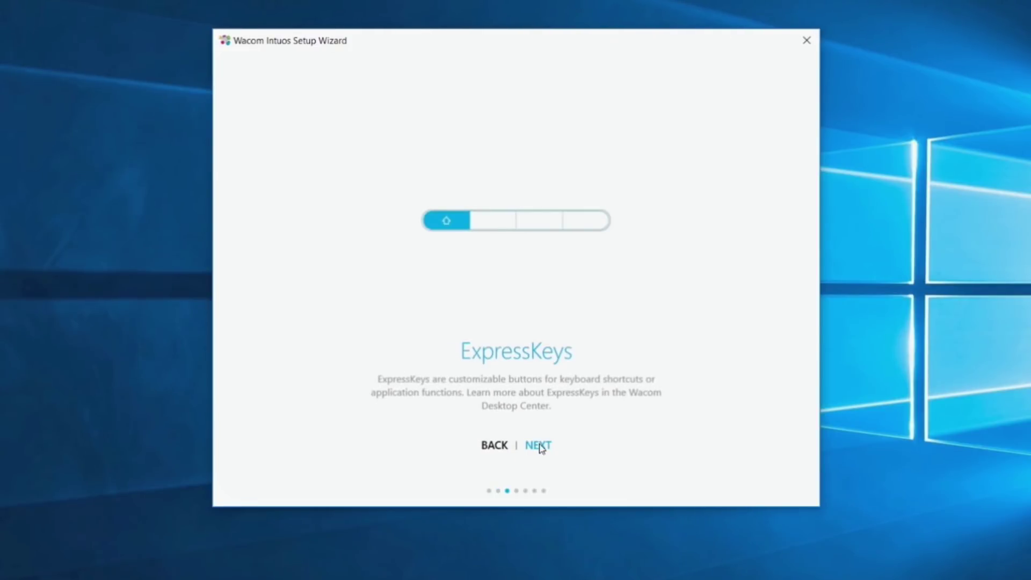
{"action": "left_click", "coordinate": [537, 446]}
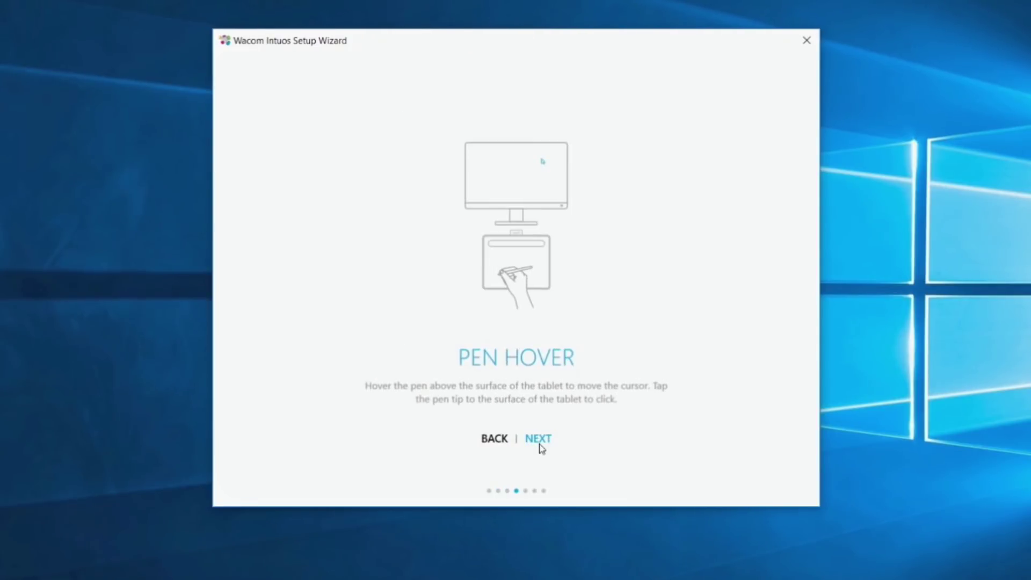
{"action": "left_click", "coordinate": [538, 445]}
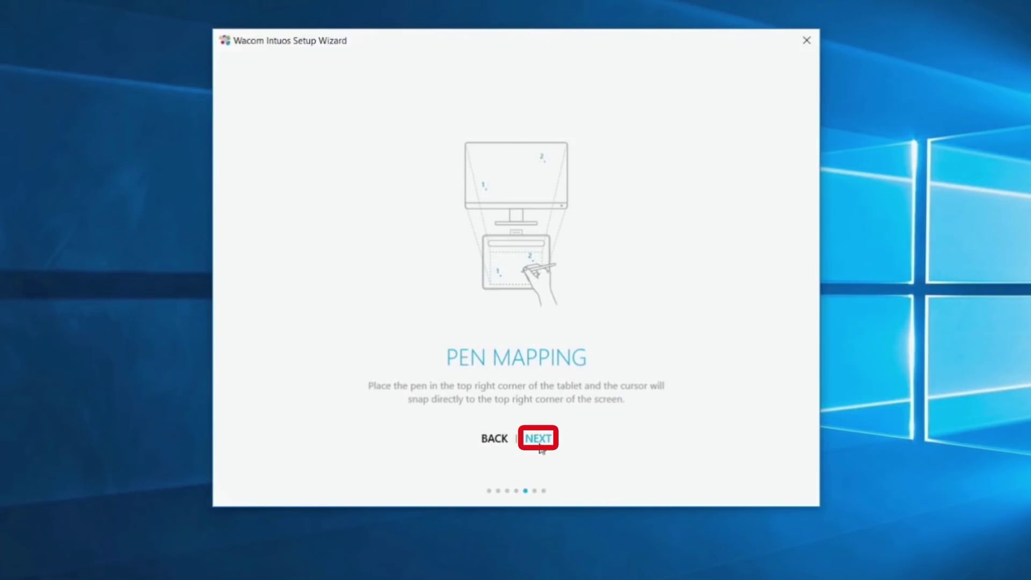
{"action": "left_click", "coordinate": [538, 446]}
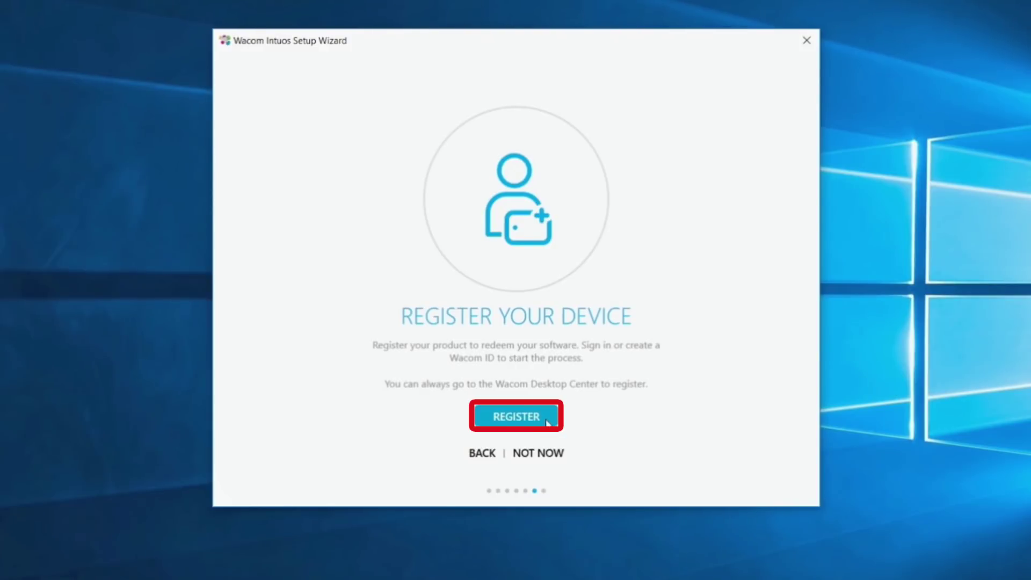
{"action": "left_click", "coordinate": [546, 421]}
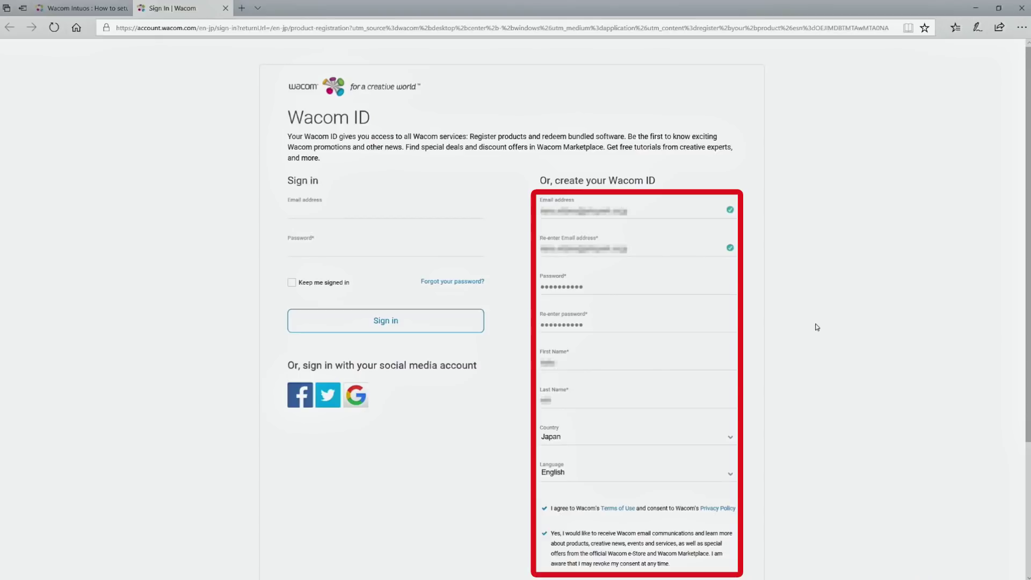
{"action": "scroll", "coordinate": [816, 327], "scroll_direction": "down", "scroll_amount": 3}
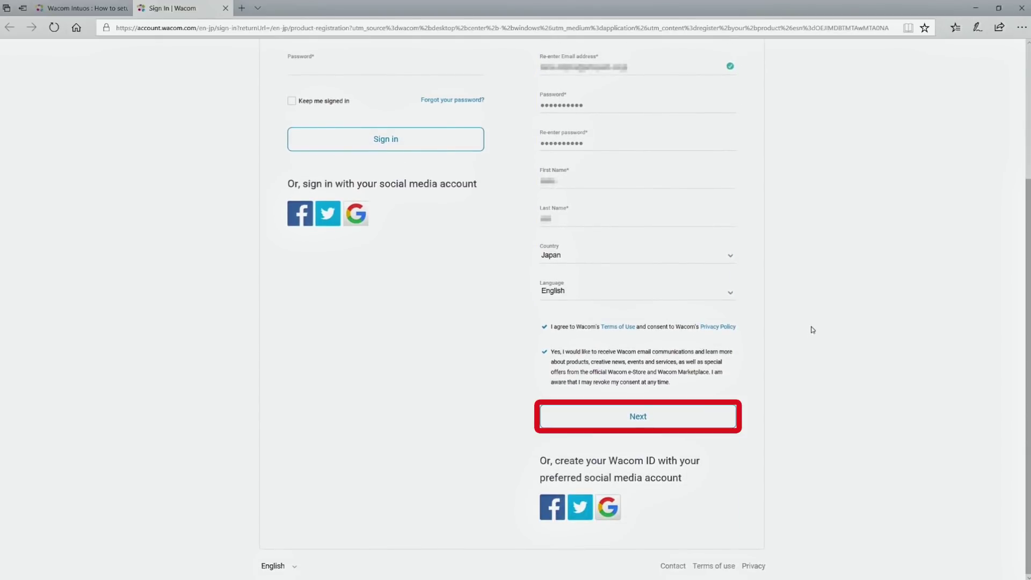
Submit the Wacom ID form as a non-professional hobby user and dismiss the verification notice.
{"action": "left_click", "coordinate": [718, 417]}
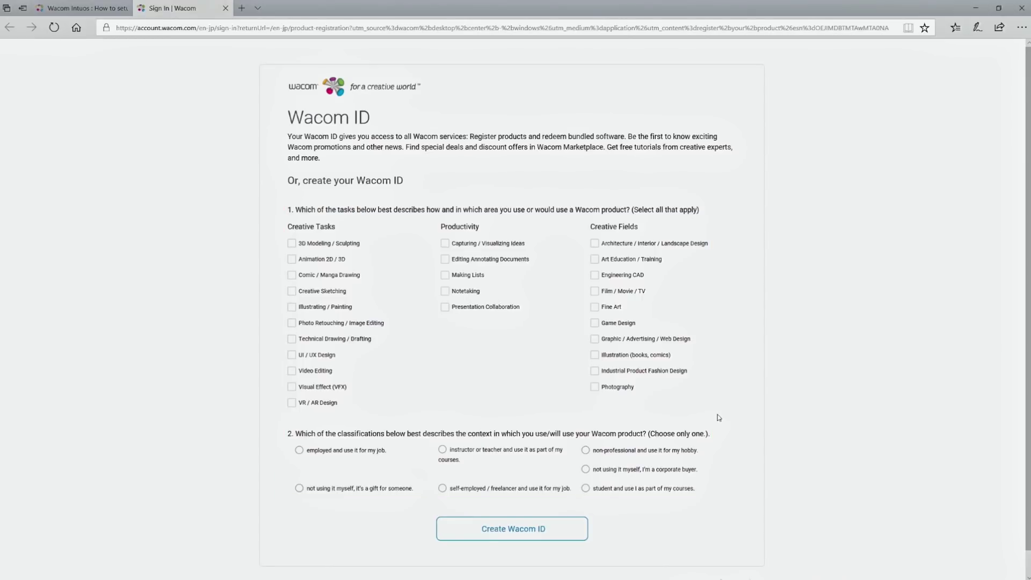
{"action": "scroll", "coordinate": [718, 418], "scroll_direction": "down", "scroll_amount": 1}
{"action": "left_click", "coordinate": [687, 425]}
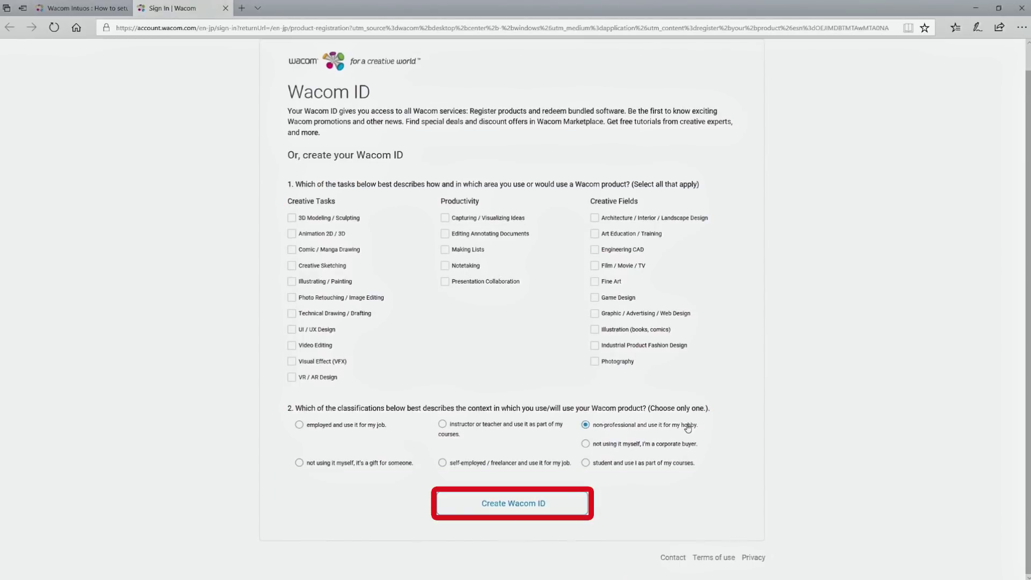
{"action": "left_click", "coordinate": [554, 507]}
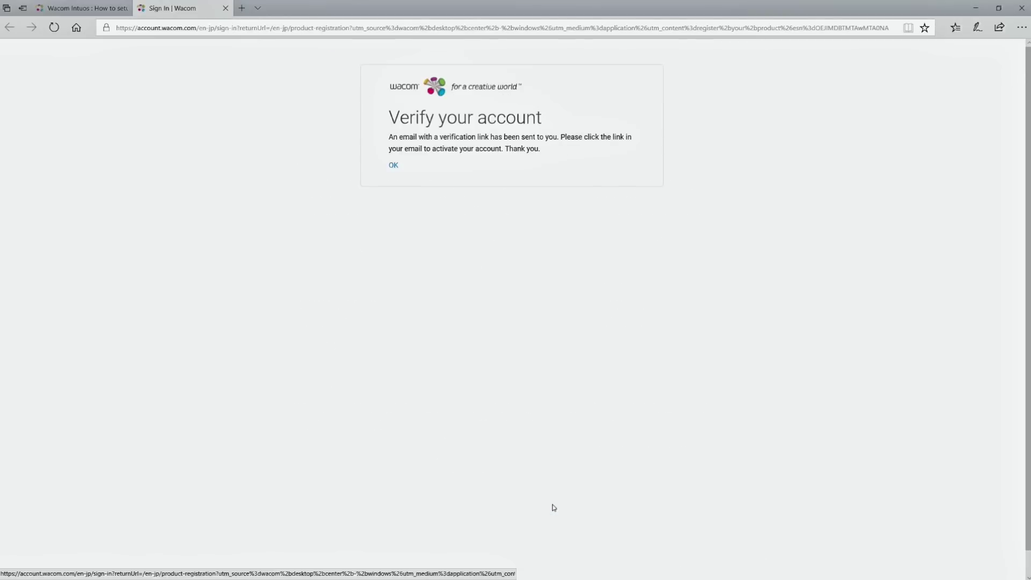
{"action": "left_click", "coordinate": [393, 165]}
Close the welcome mail tab and sign in to Wacom ID with email and password.
{"action": "left_click", "coordinate": [227, 9]}
{"action": "left_click", "coordinate": [343, 208]}
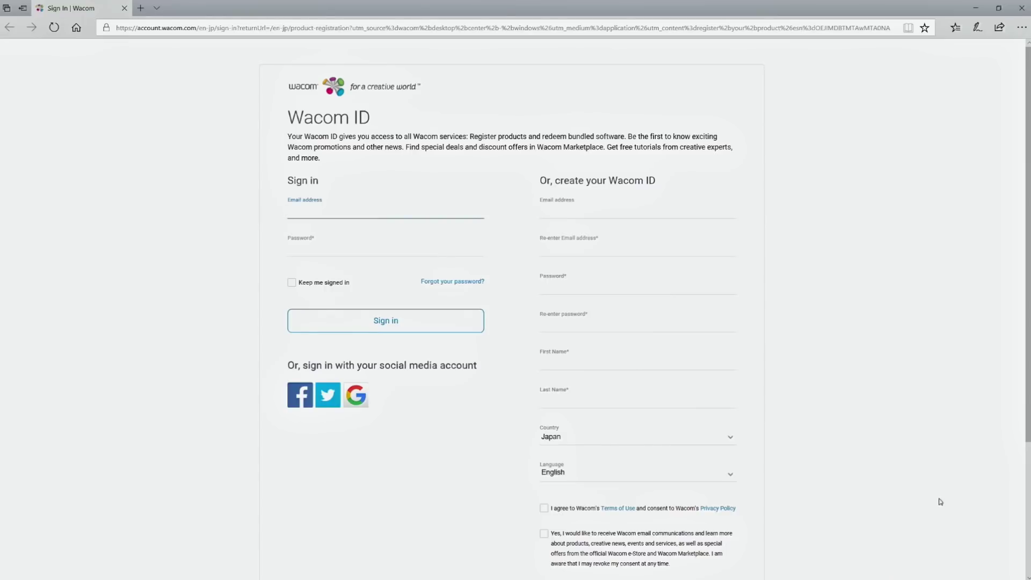
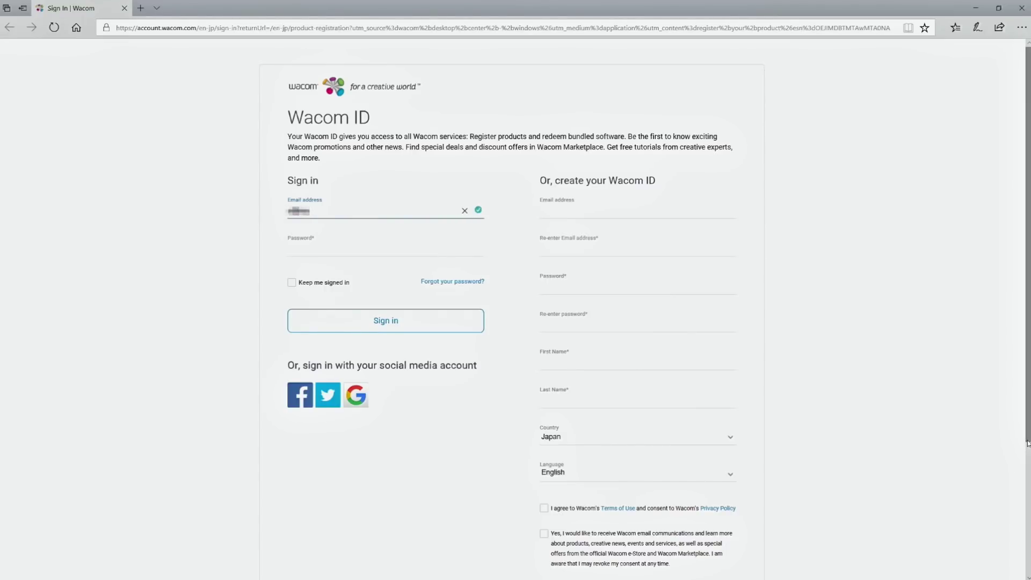
{"action": "key", "text": "Tab"}
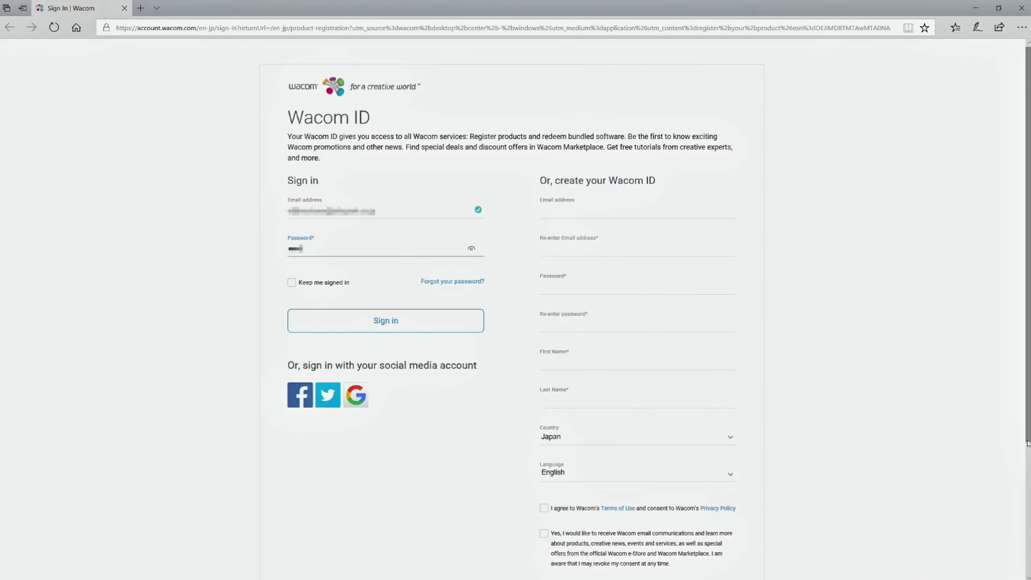
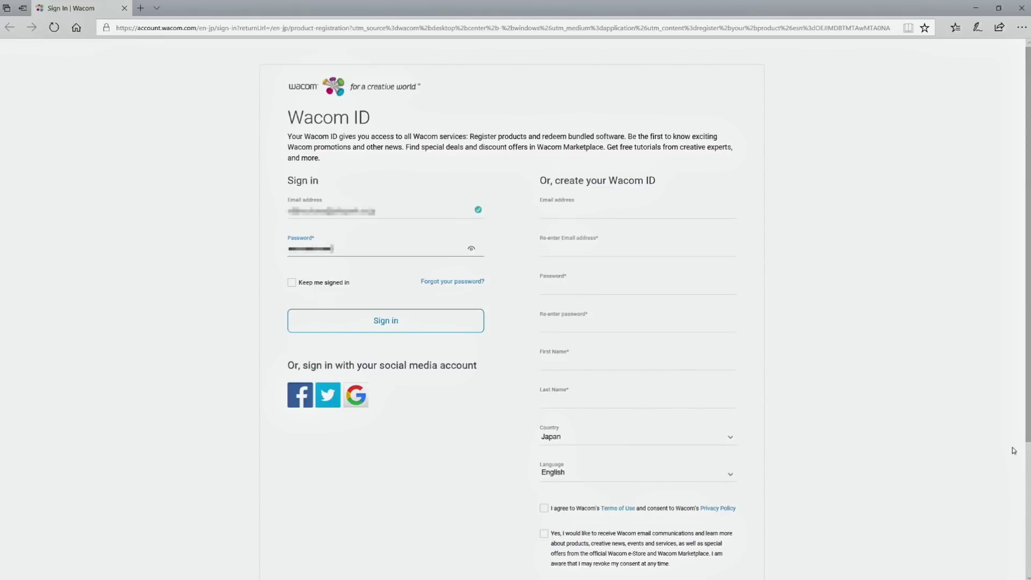
{"action": "left_click", "coordinate": [424, 328]}
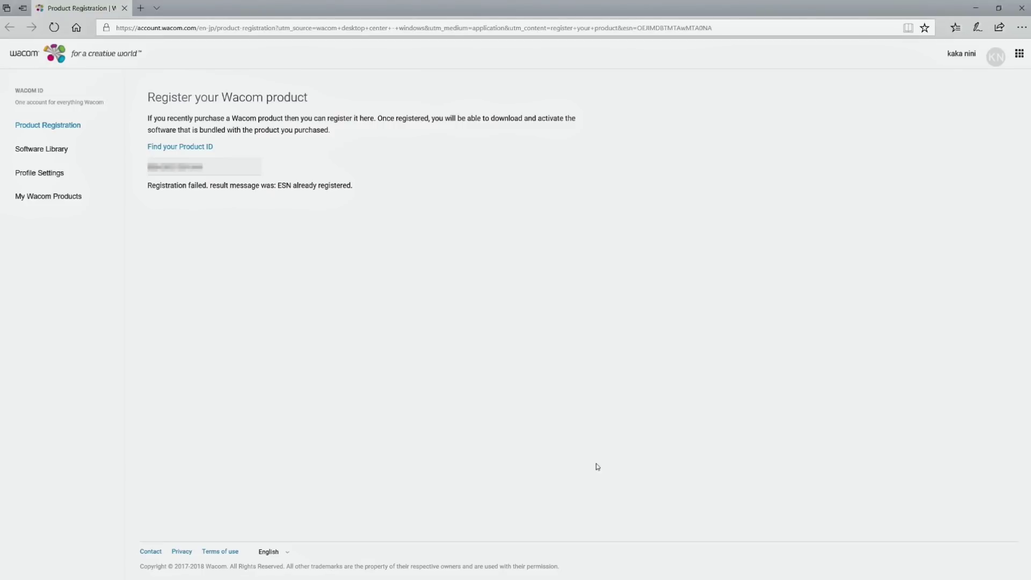
Open My Wacom Products to see the registered Wacom Intuos Small, BT, Pen Pistachio.
{"action": "left_click", "coordinate": [66, 199]}
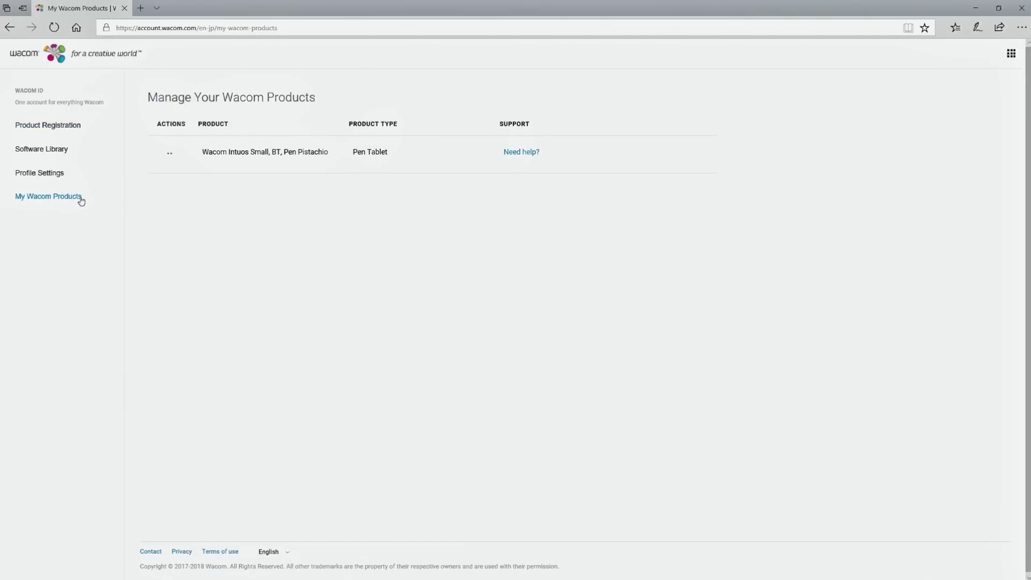